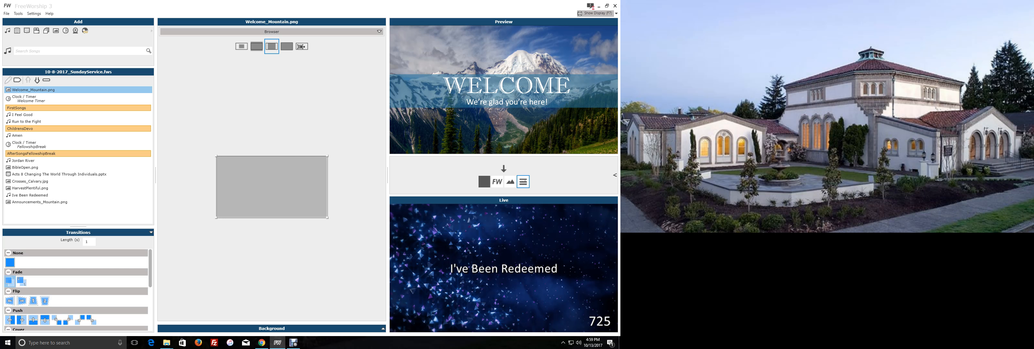
- Turn on the projector display and send the Welcome_Mountain.png slide live
click(595, 13)
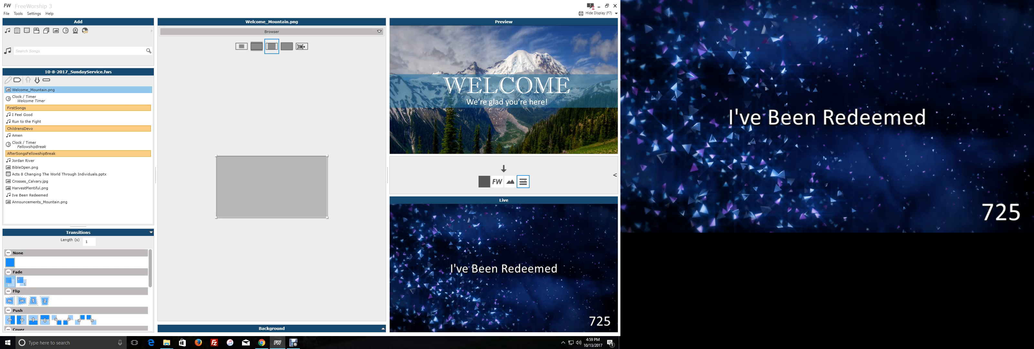
click(504, 169)
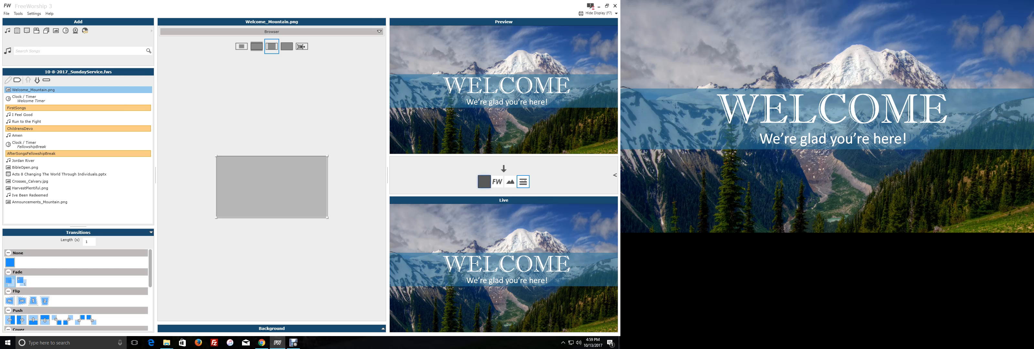
- Switch the live output to black, the logo and the background only, ending back on the full slide content
click(485, 181)
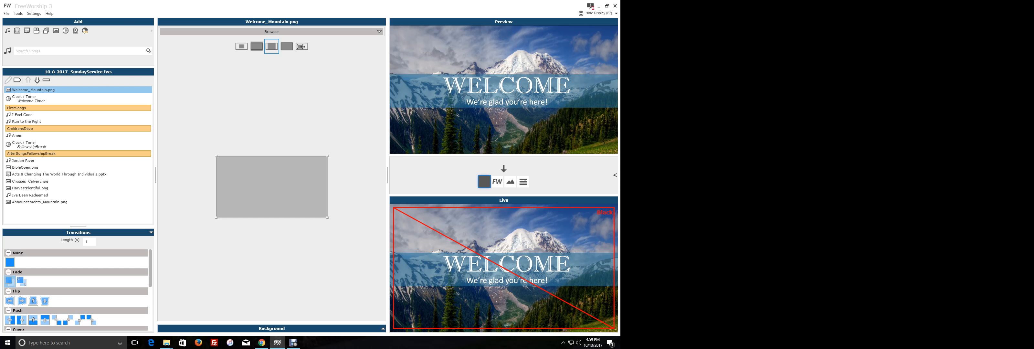
click(497, 181)
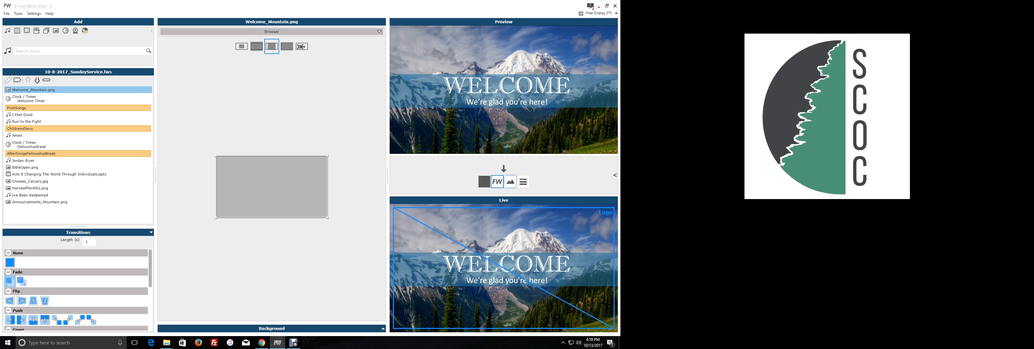
click(511, 182)
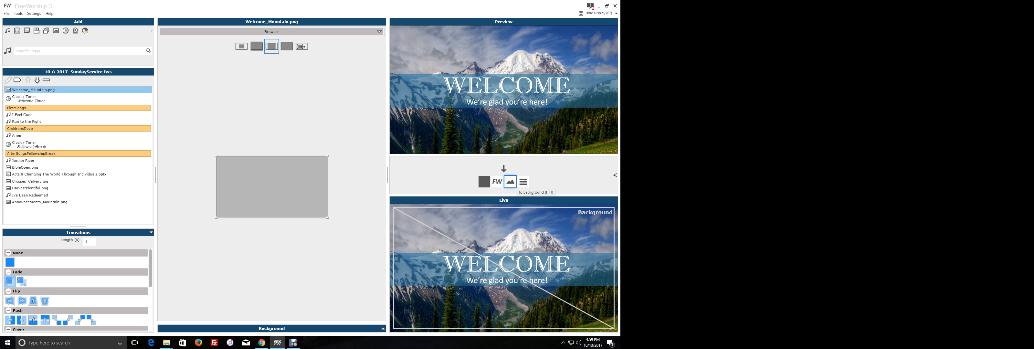
click(523, 181)
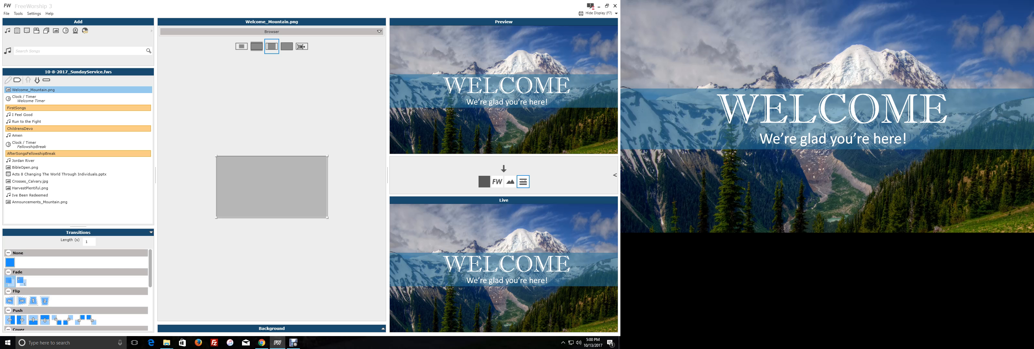
- Send the Welcome Timer live over the welcome slide, and briefly reduce the output to its background before restoring the countdown
click(35, 98)
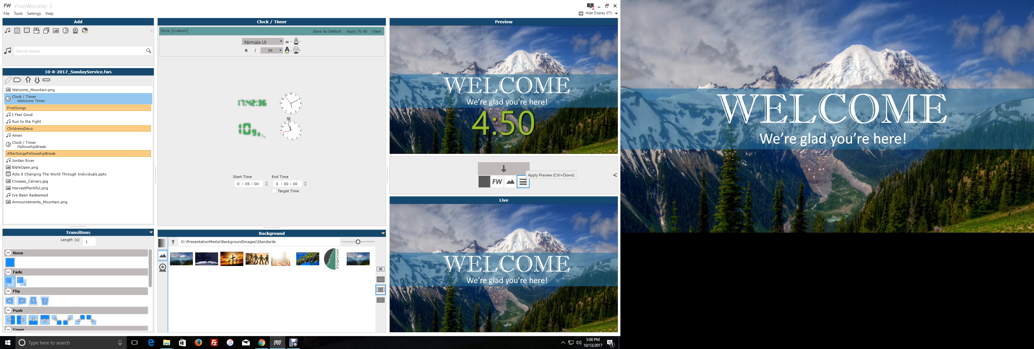
key(ctrl+Down)
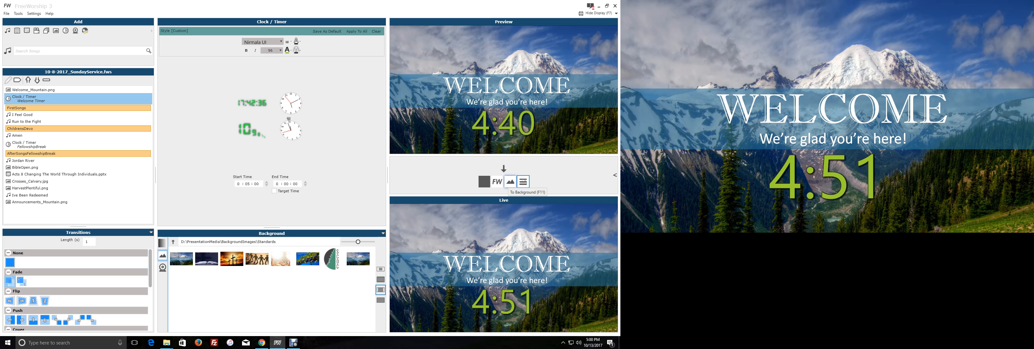
click(511, 181)
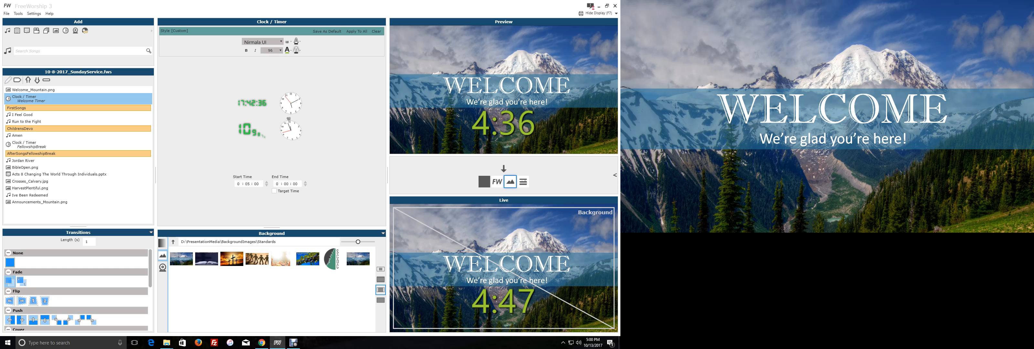
click(523, 182)
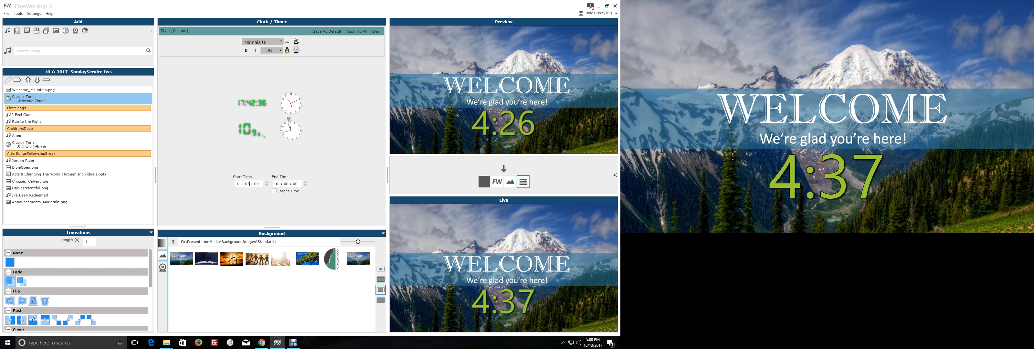
- Set the Welcome Timer's start time to 0:03:00 and apply the changed countdown to the live output
text(3)
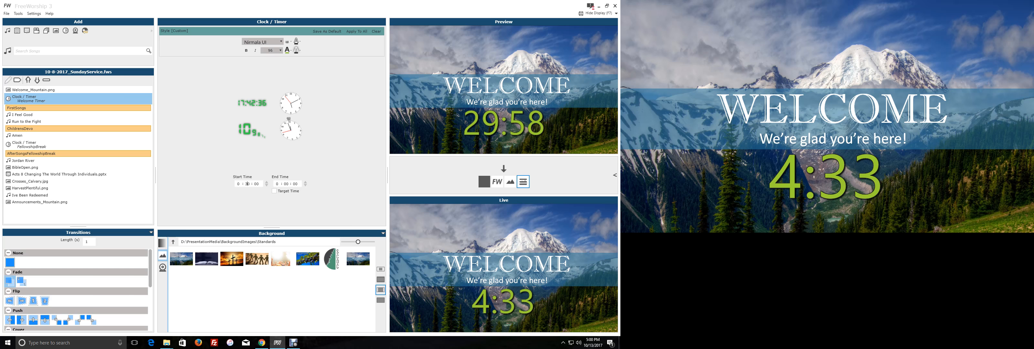
key(Tab)
text(3)
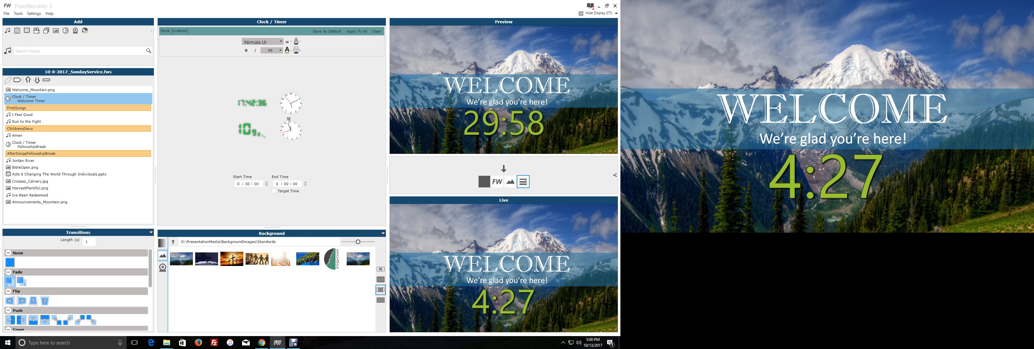
text(03 : 00)
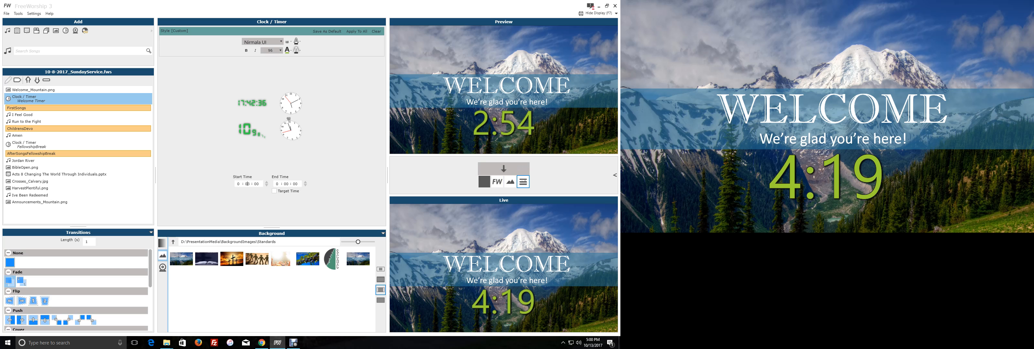
click(504, 169)
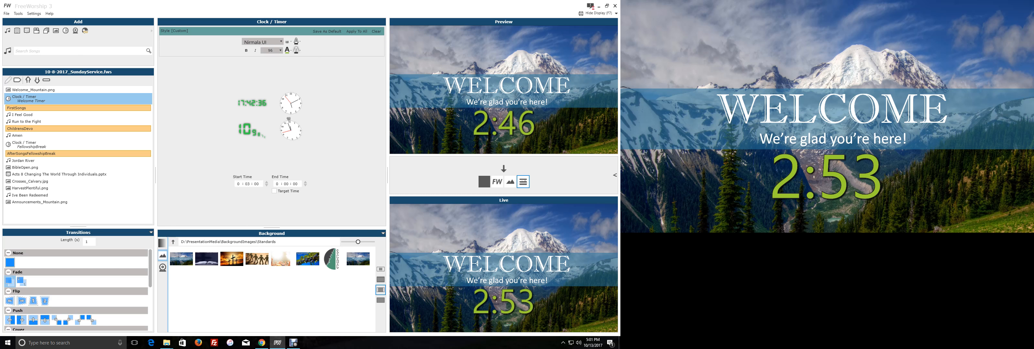
- Advance the live output from the Welcome Timer past the FirstSongs divider and through "I Feel Good" to Verse 4
key(Up)
key(Down)
key(Down)
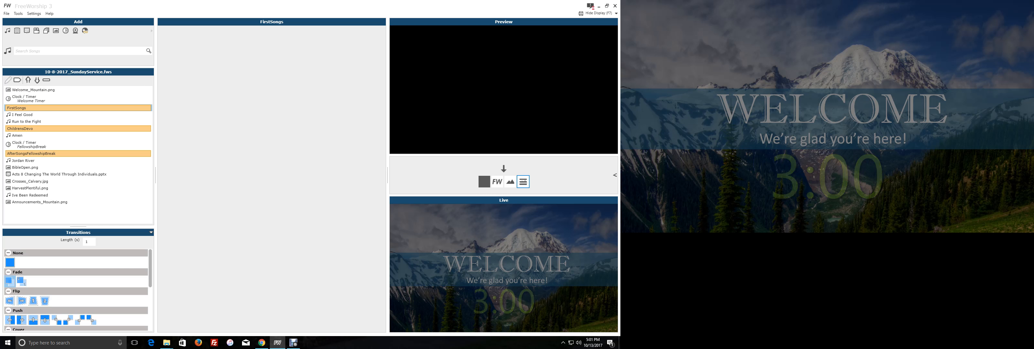
key(Down)
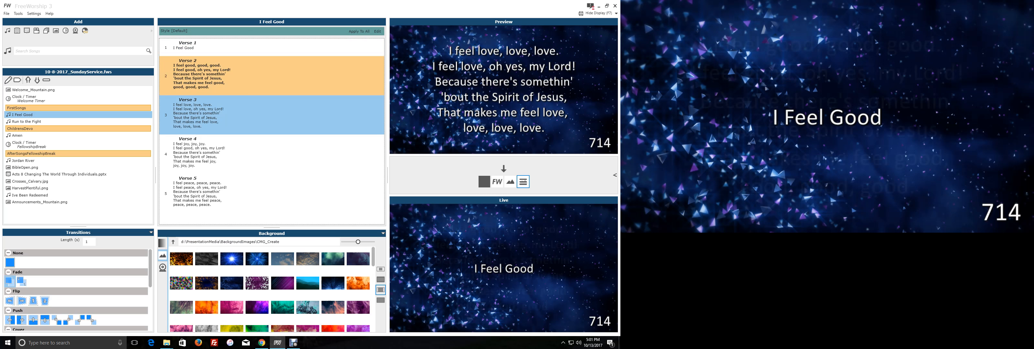
key(Down)
key(Down)
key(Down)
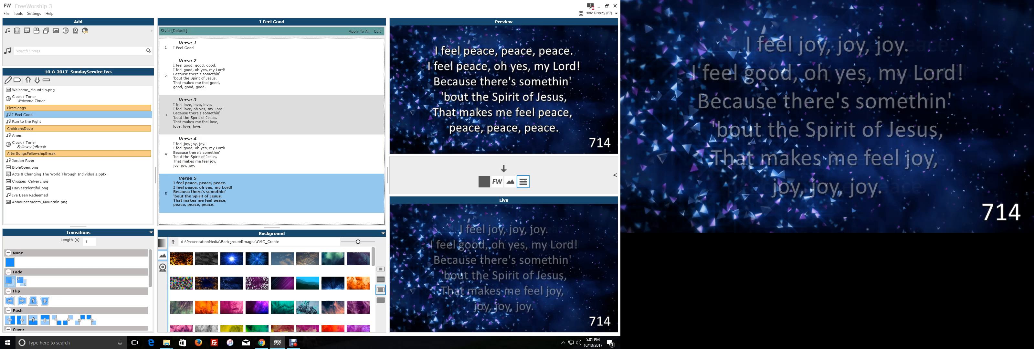
- Step back through "I Feel Good" to the FirstSongs divider and advance the live output again to Verse 3
key(Down)
key(Up)
key(Up)
key(Up)
key(Up)
key(Up)
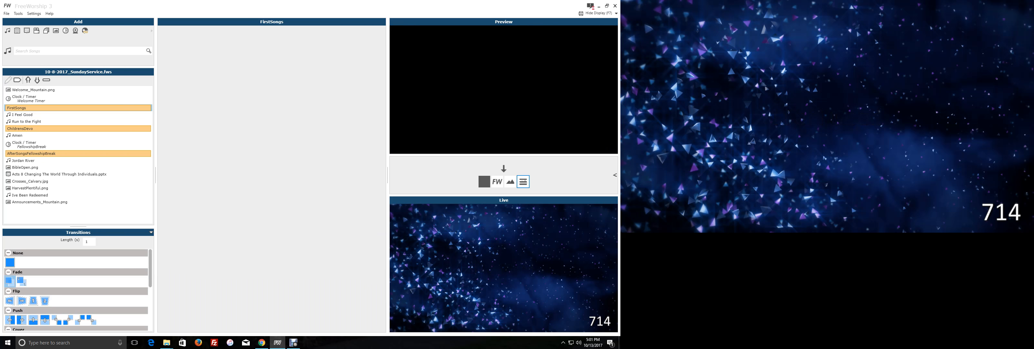
key(Down)
key(Down)
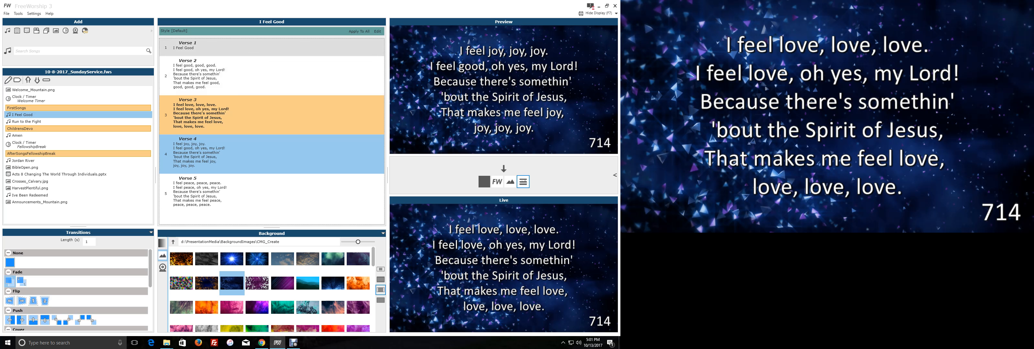
- Jump out of order in "I Feel Good", sending Verse 2 live and after it Verse 4
click(248, 76)
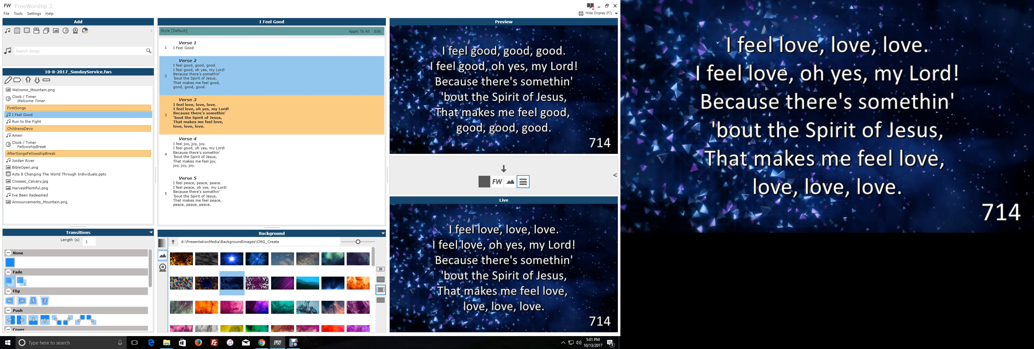
key(space)
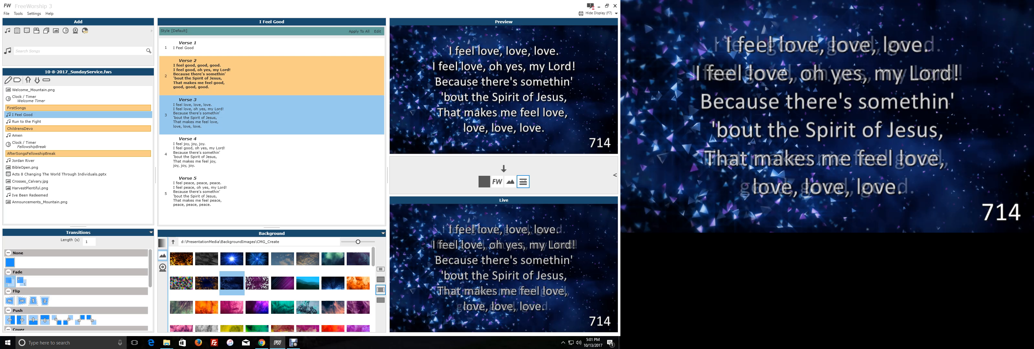
click(272, 155)
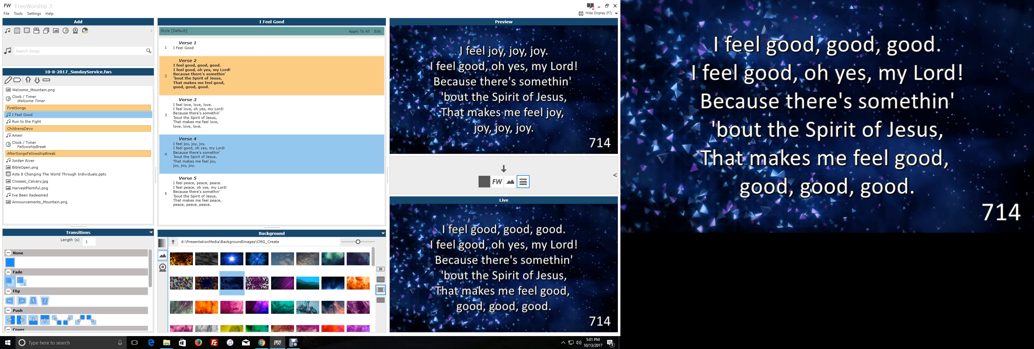
key(space)
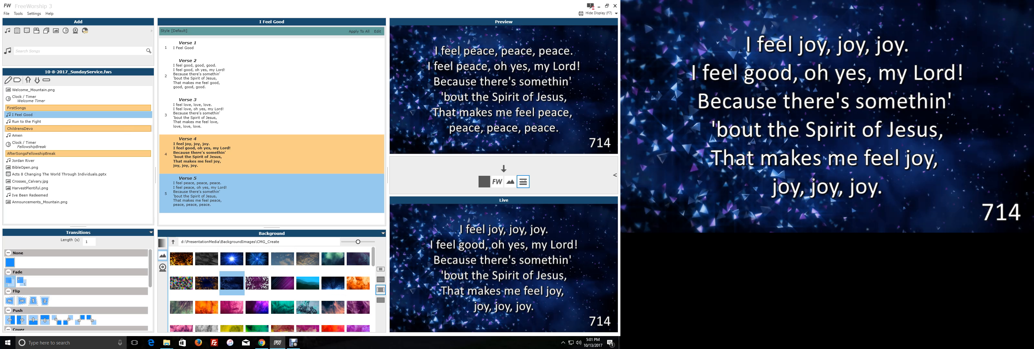
- Open "Run to the Fight" in the preview, try other backgrounds from CMG_Create and choose the magenta swirl image
click(32, 121)
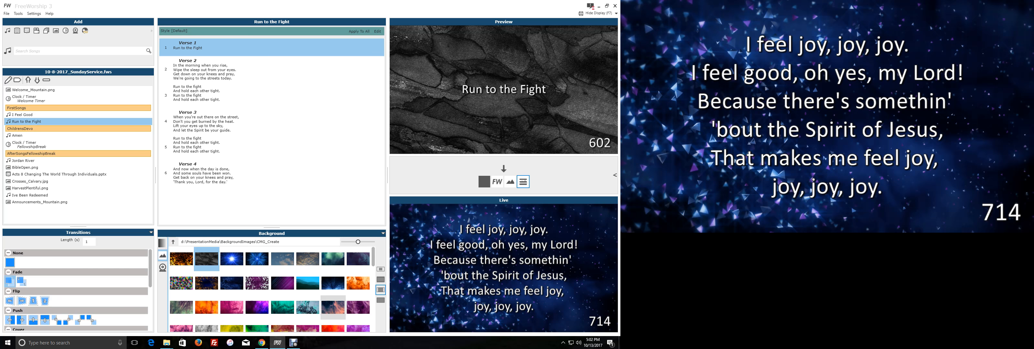
click(333, 307)
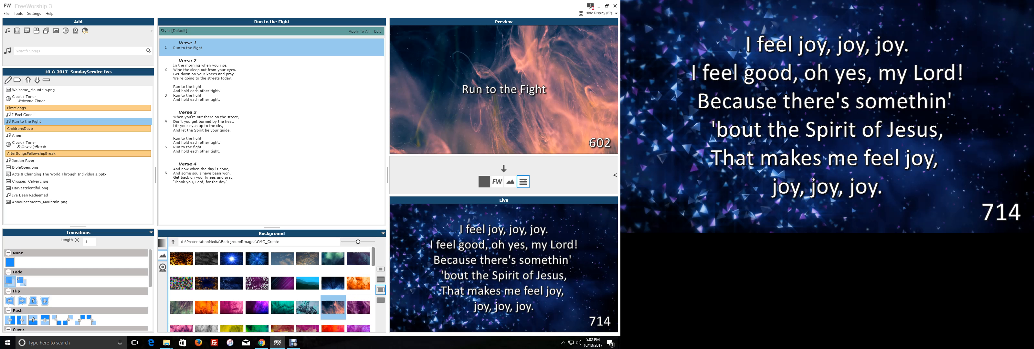
scroll(332, 297, down, 1)
scroll(333, 287, down, 5)
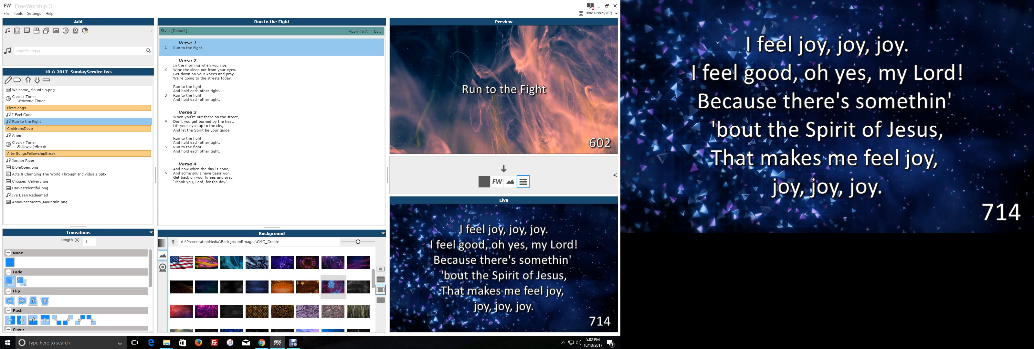
click(333, 287)
click(207, 311)
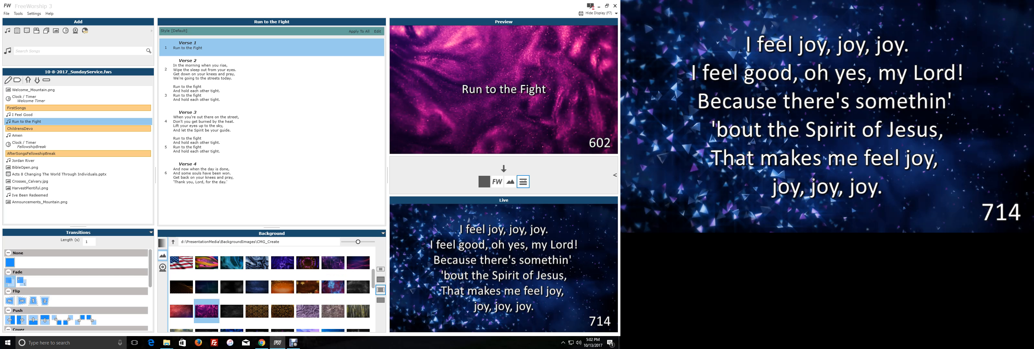
- Preview Verse 2 and the "Run to the fight" refrain of the song, and send Verse 3 live
click(241, 69)
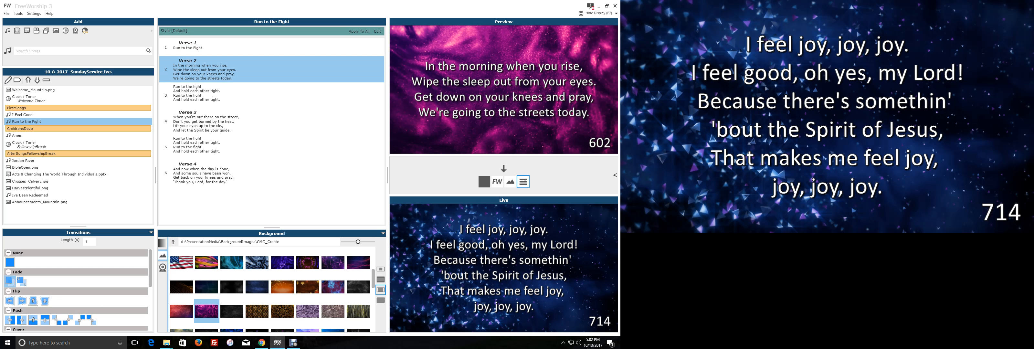
click(241, 95)
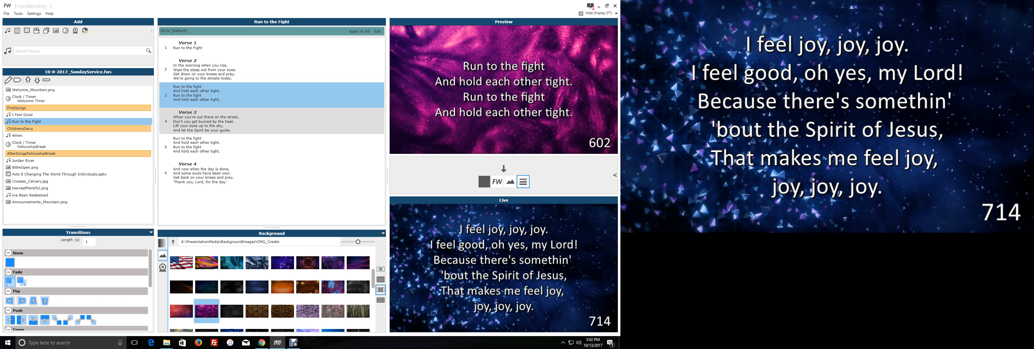
double_click(241, 121)
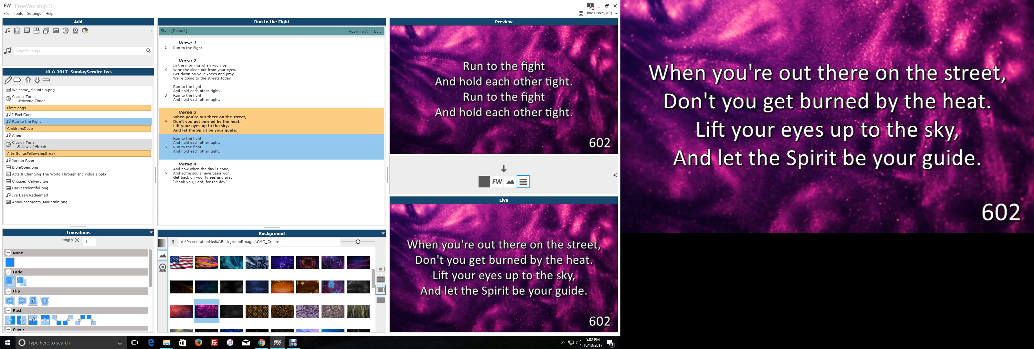
- Preview Verse 2 of "Jordan River" and browse the backgrounds to the RV-Sampler_PixelgirlMedia-720 folder inside BackgroundVideos
click(23, 160)
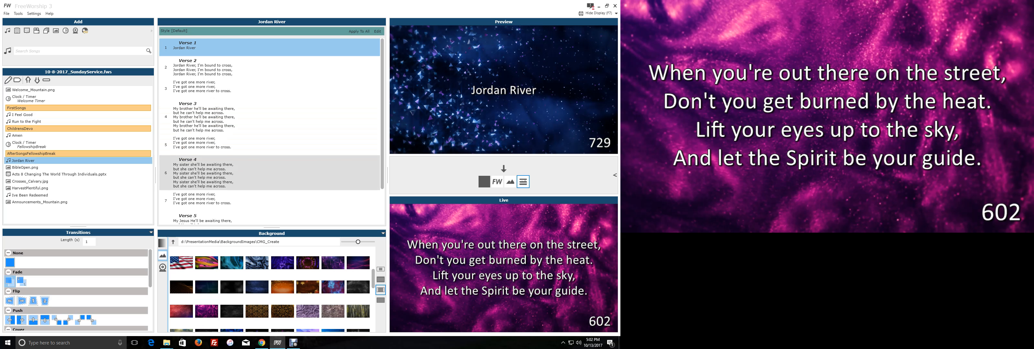
click(249, 67)
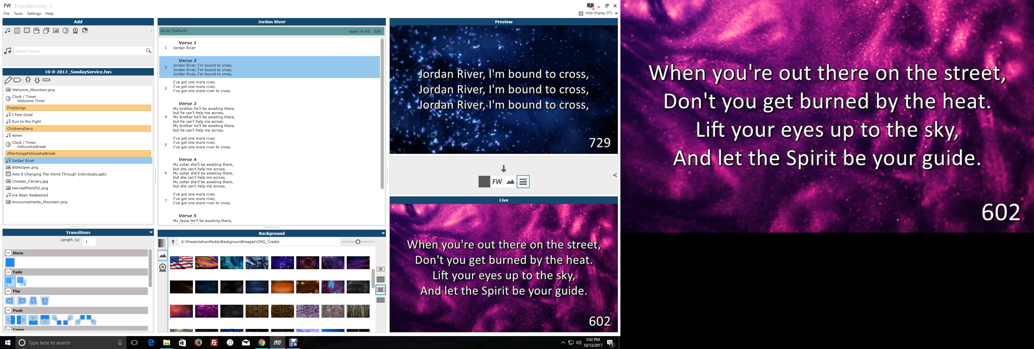
click(173, 241)
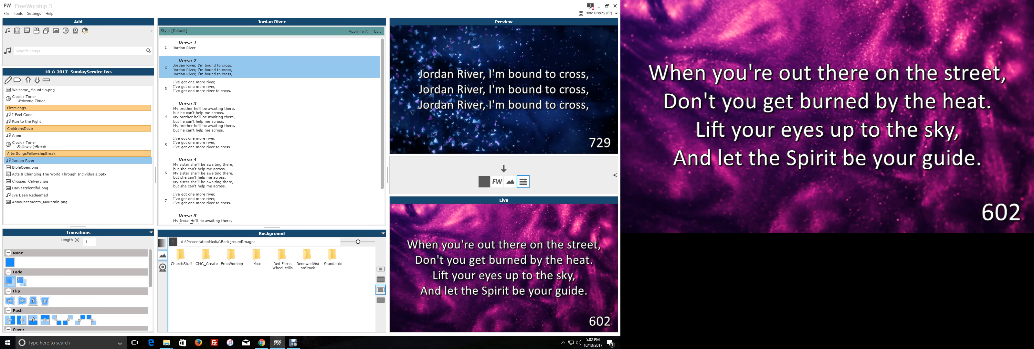
click(173, 242)
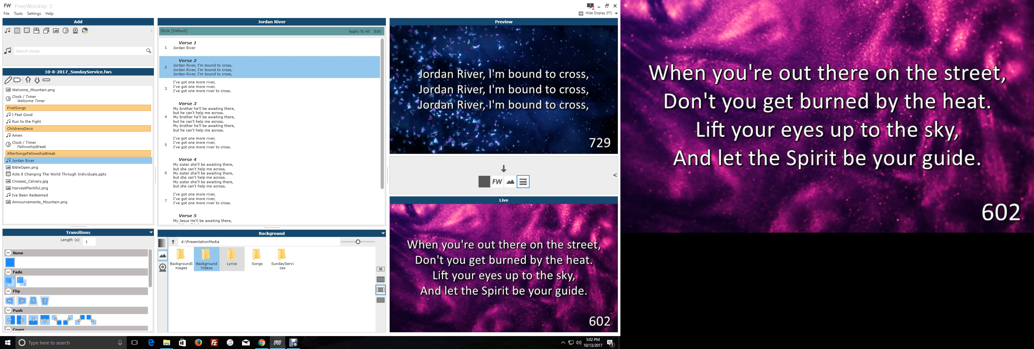
double_click(206, 257)
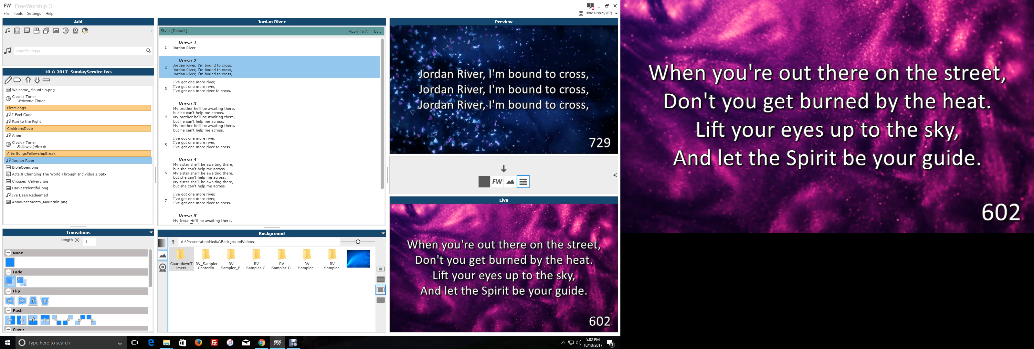
double_click(232, 258)
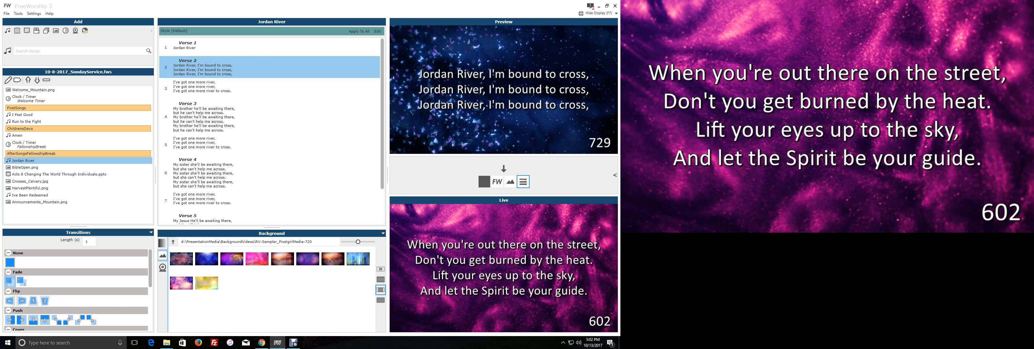
- Send "Jordan River" Verse 2 live over the red cross background and its next slide over the sunburst rays background
click(282, 259)
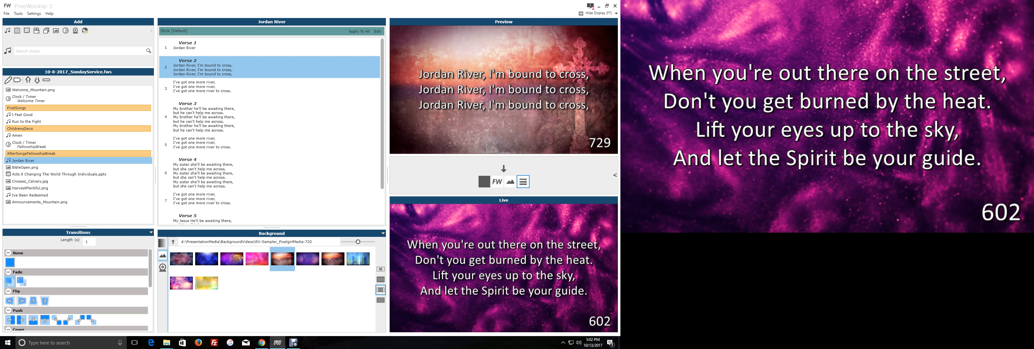
click(504, 169)
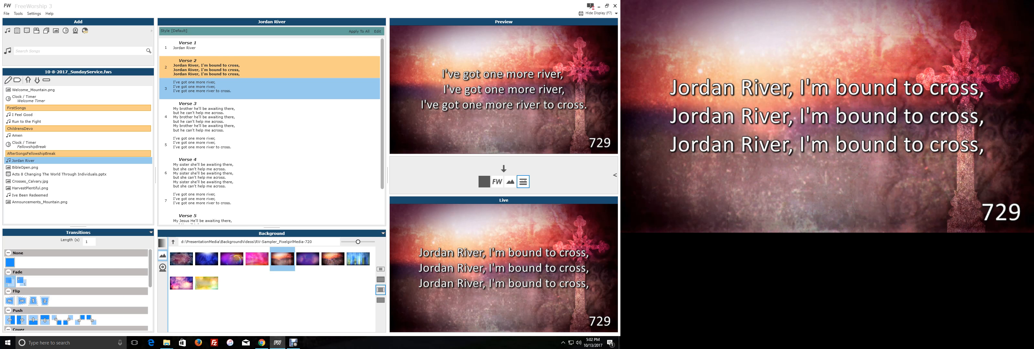
click(333, 258)
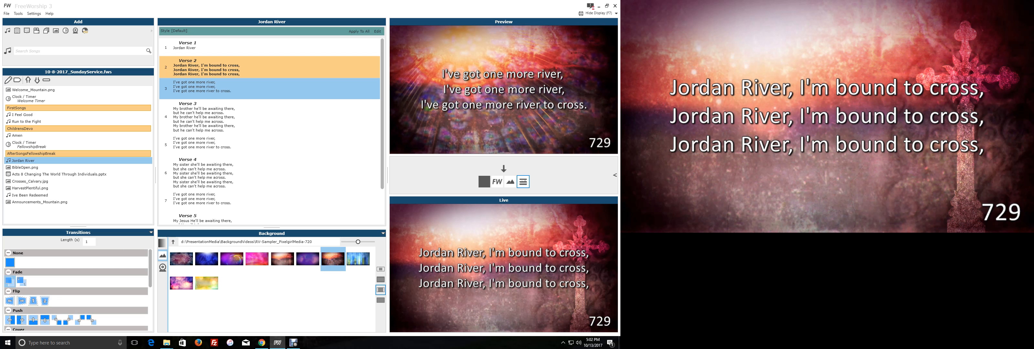
click(504, 168)
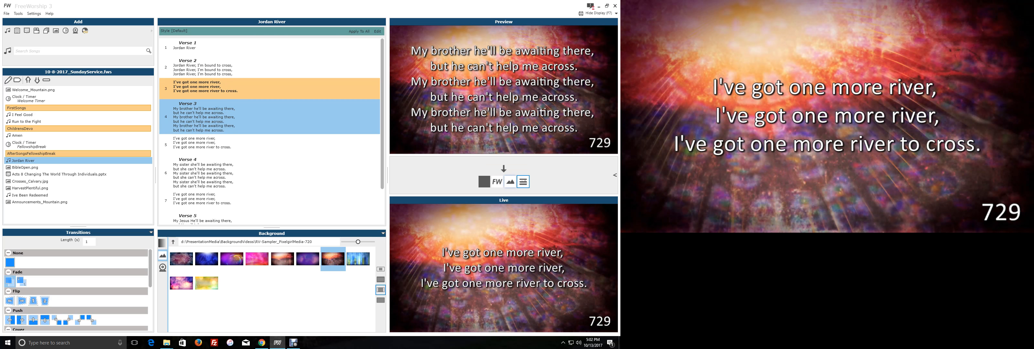